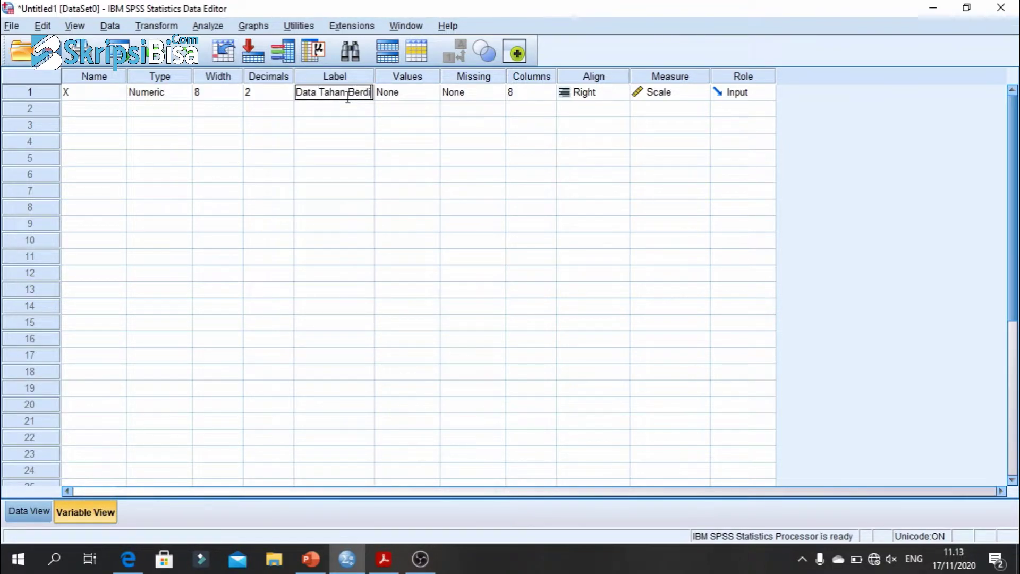
Complete variable X's label as Data Tahan Berdiri and set its measurement level to Scale
text(n)
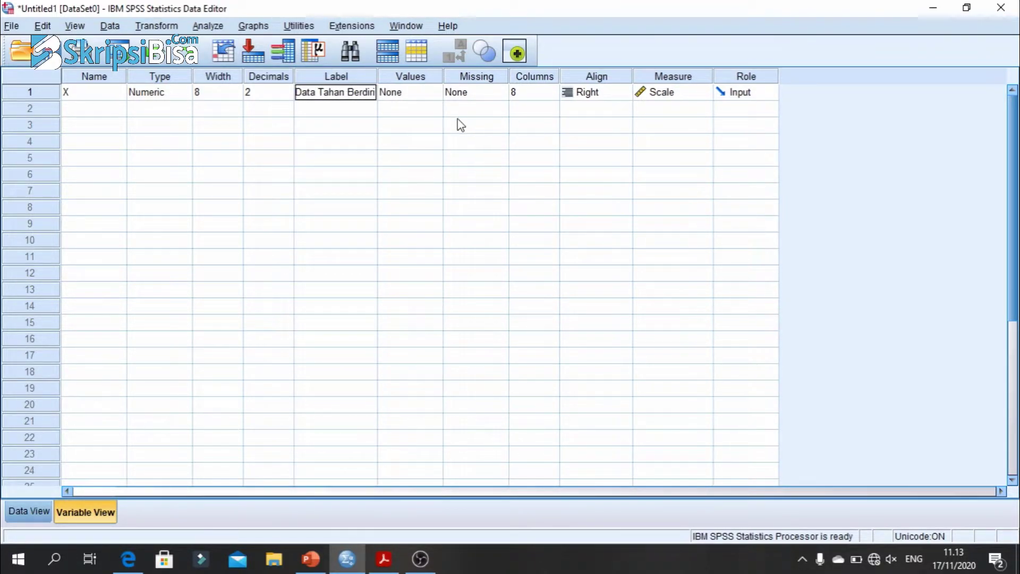
click(681, 95)
click(682, 109)
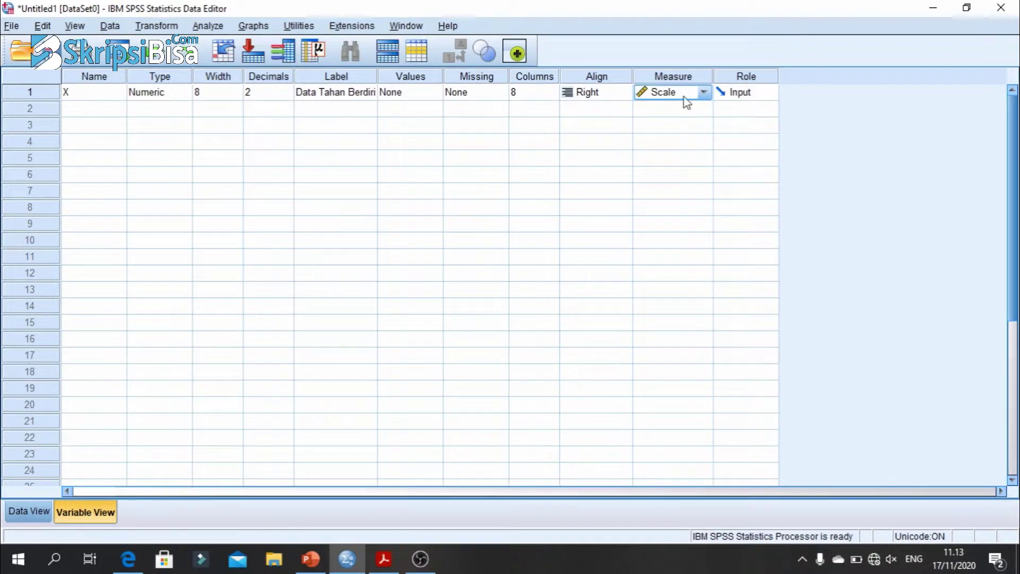
click(687, 97)
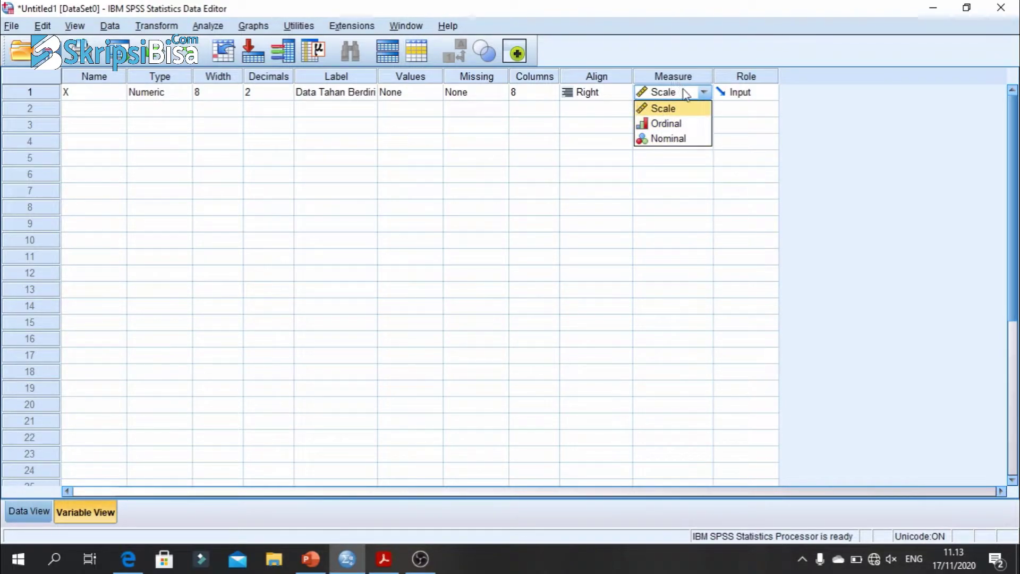
click(669, 109)
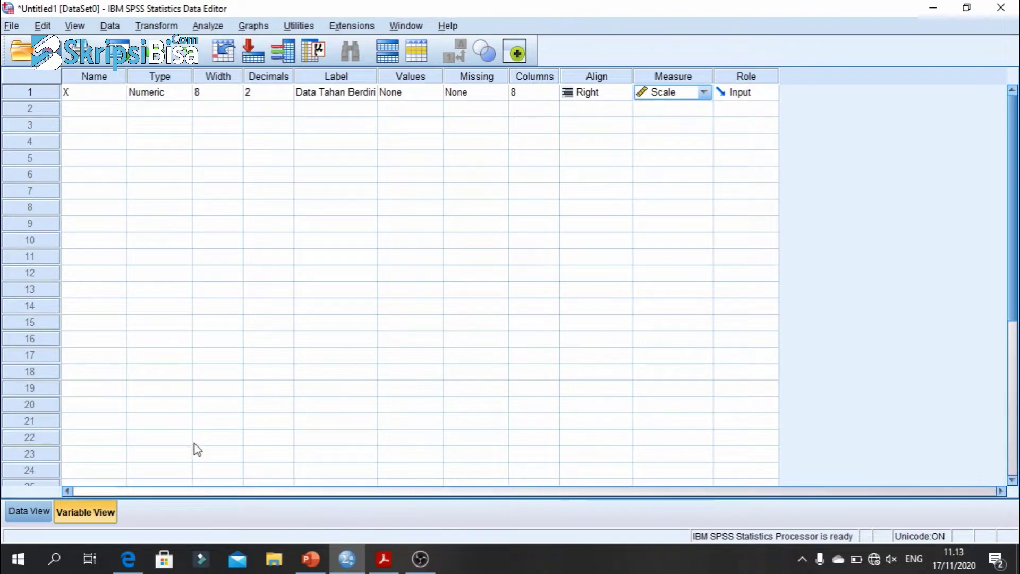
Show the data values, widen column X and review its entries through the last filled case
click(30, 511)
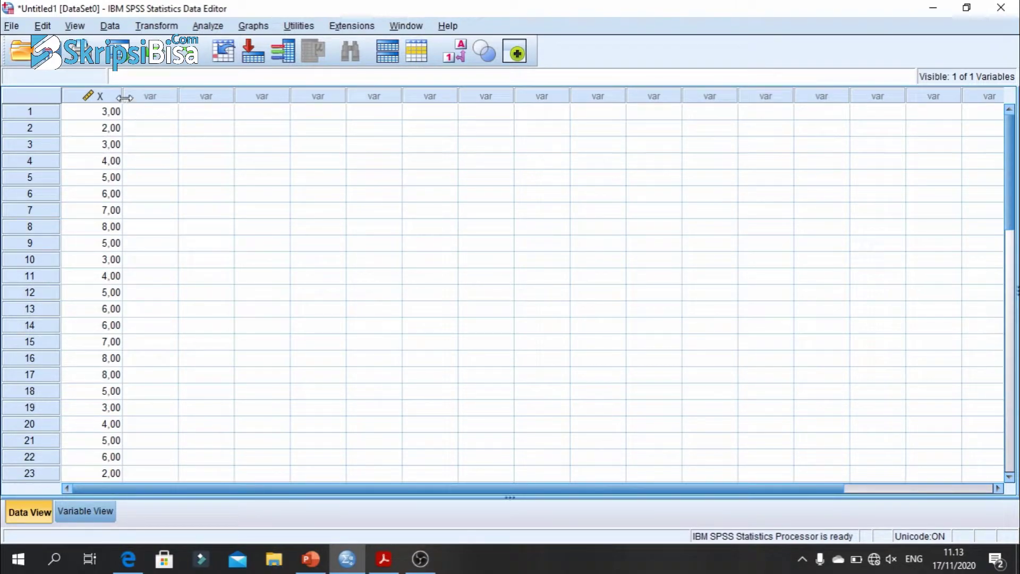
drag(123, 97, 148, 94)
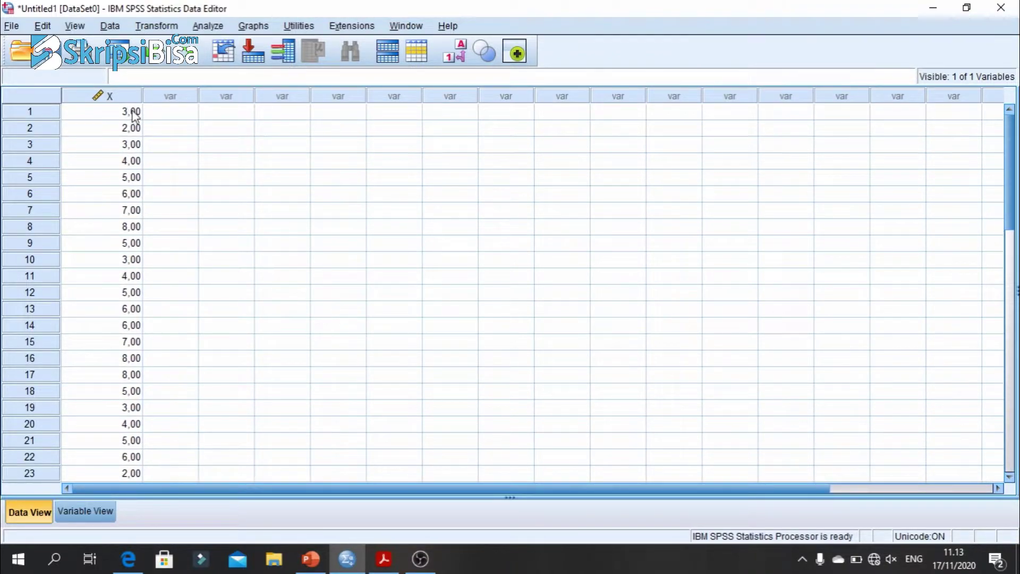
scroll(113, 251, down, 11)
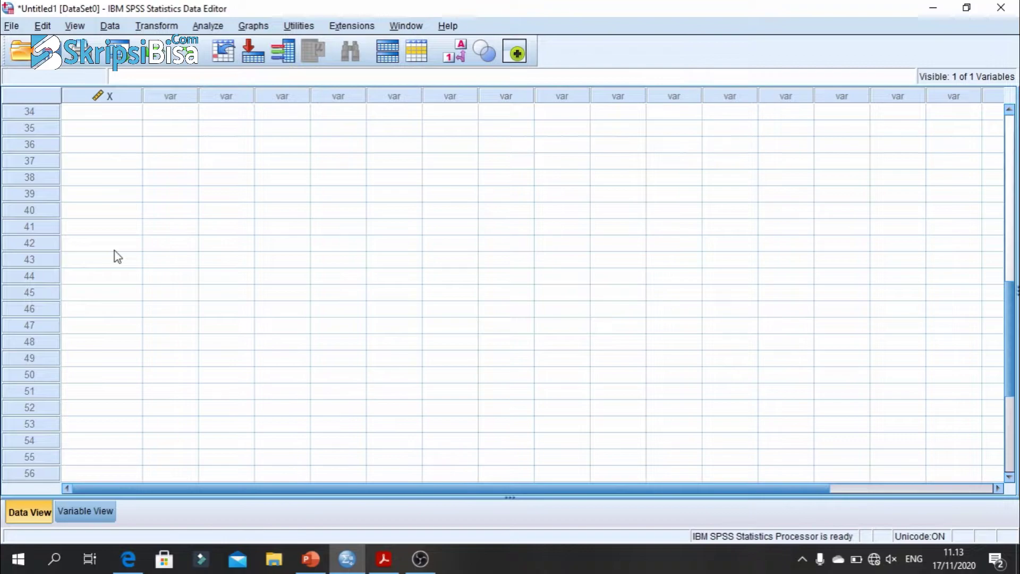
scroll(113, 251, up, 4)
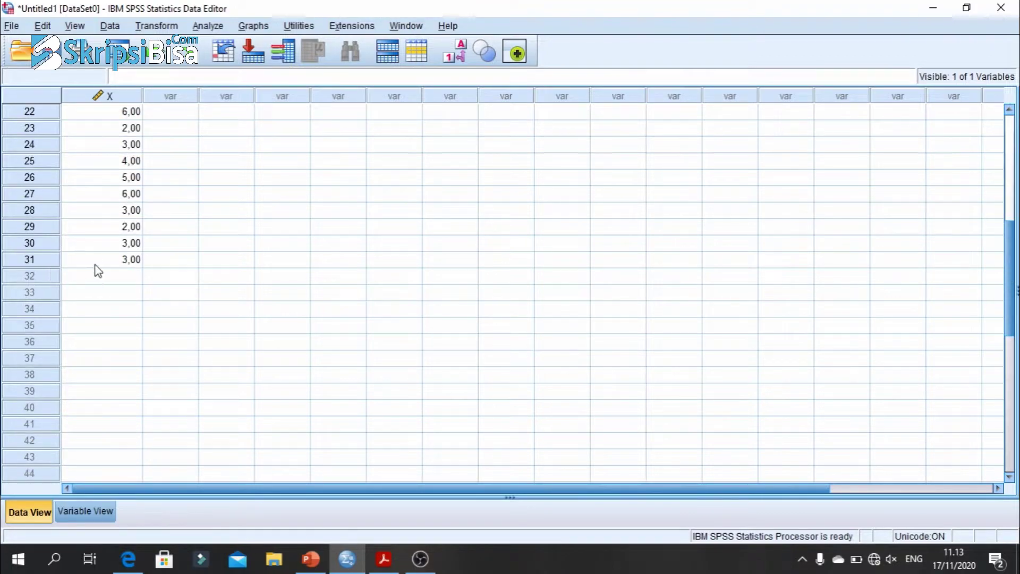
scroll(121, 261, up, 7)
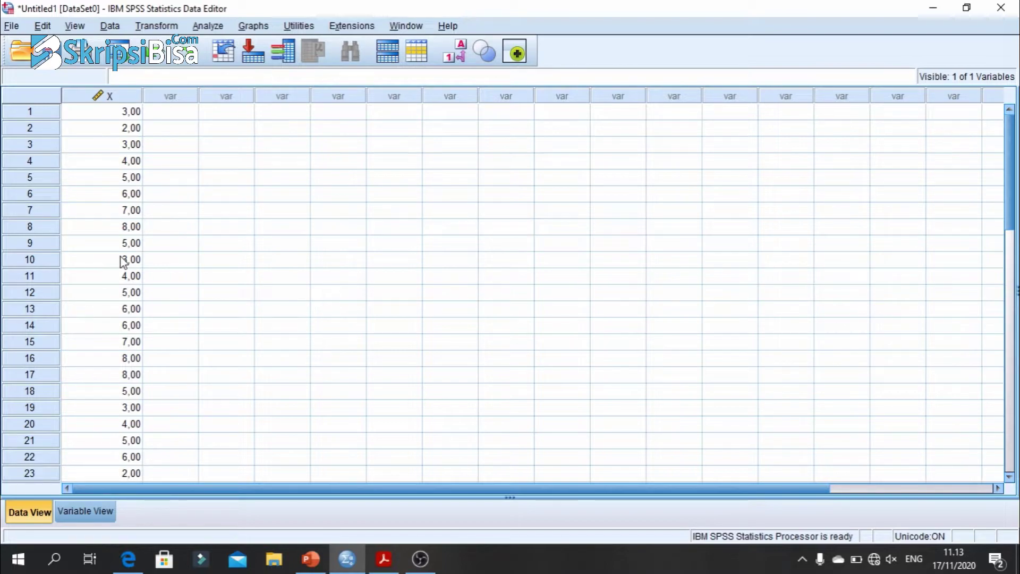
Reset the One-Sample T Test settings to their defaults and close the dialog
click(214, 30)
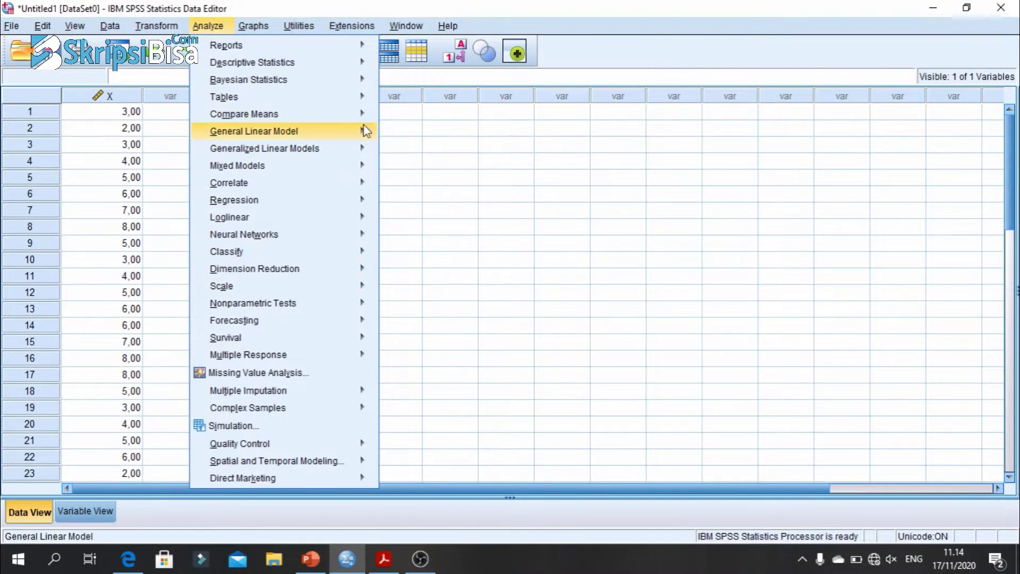
mouse_move(362, 113)
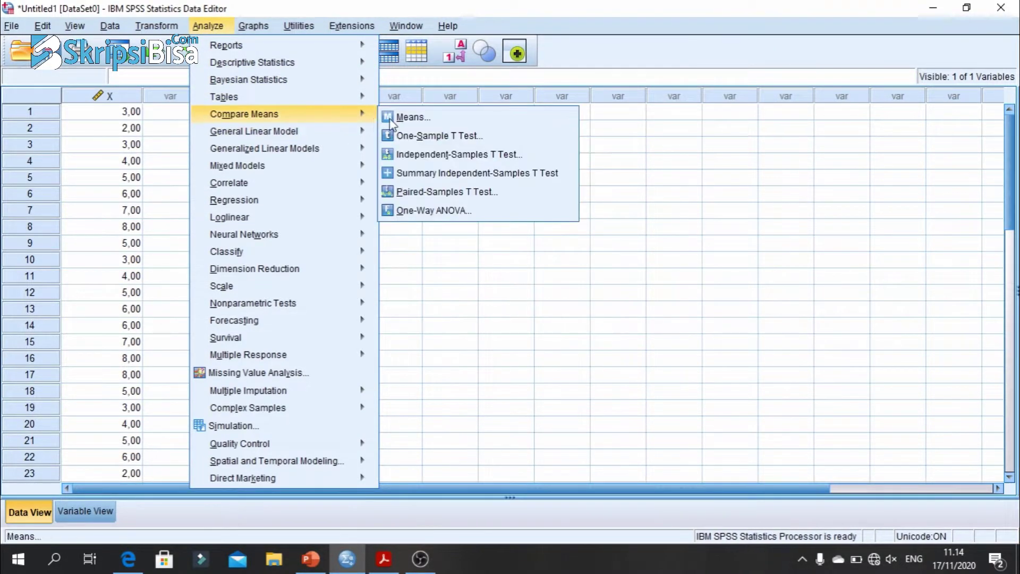
click(437, 138)
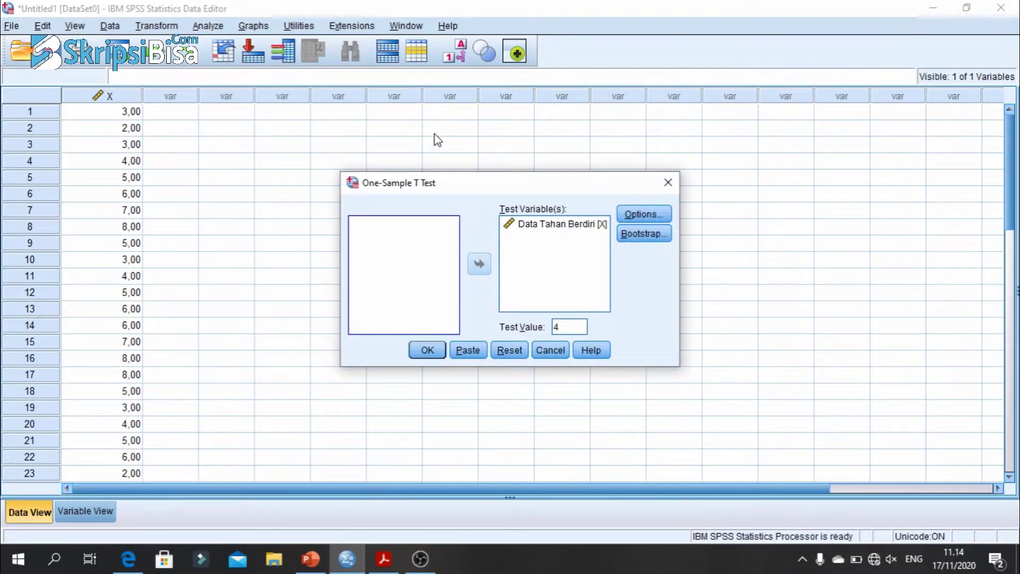
click(509, 352)
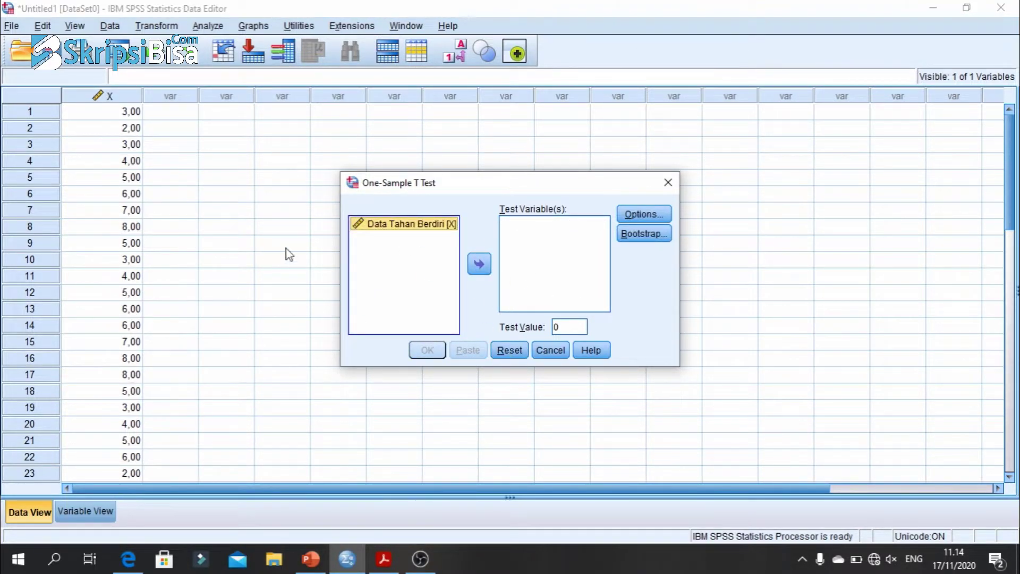
click(668, 182)
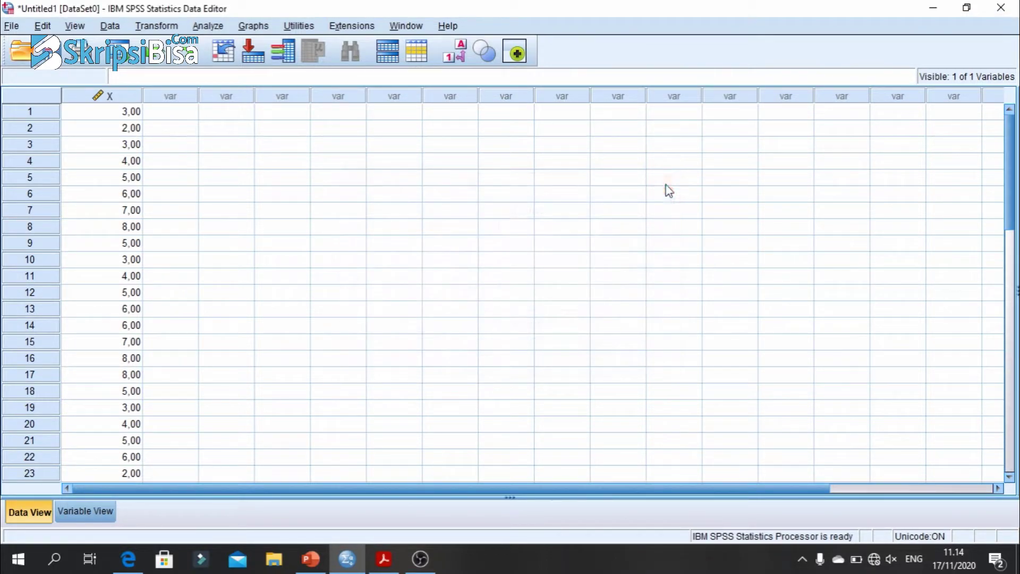
Run a One-Sample T Test on Data Tahan Berdiri [X] with a test value of 4
click(207, 26)
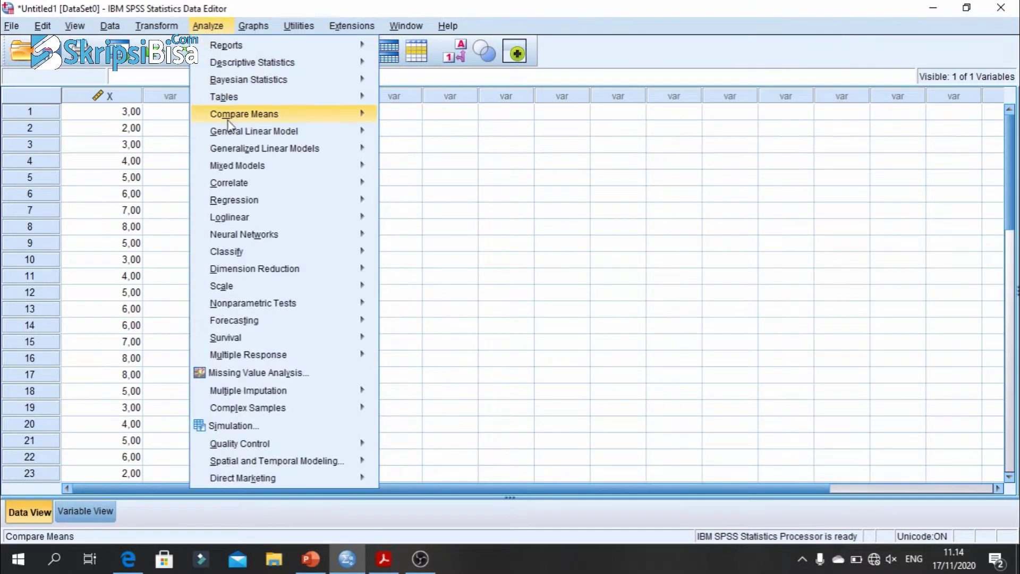
mouse_move(244, 121)
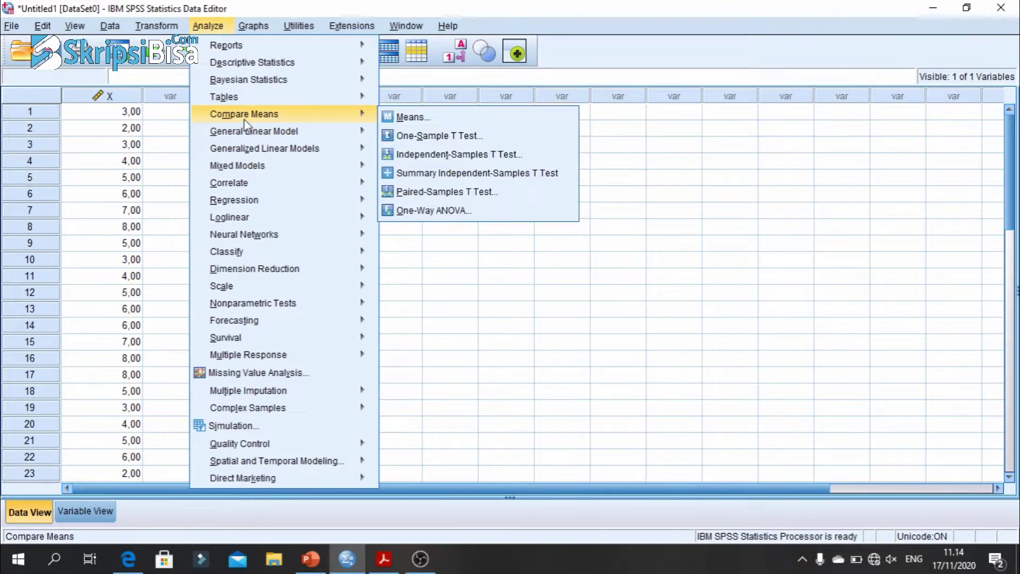
click(424, 138)
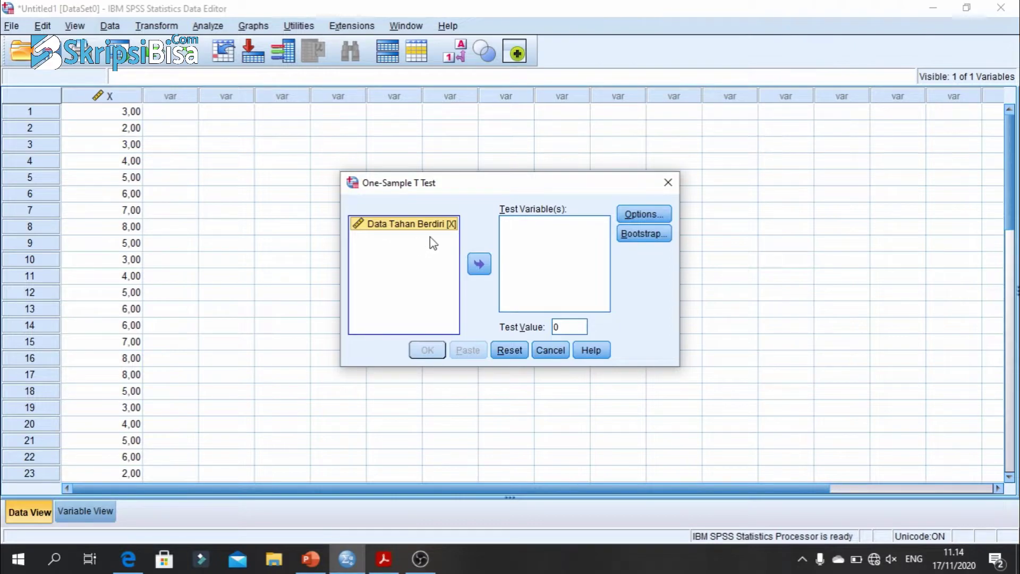
click(476, 267)
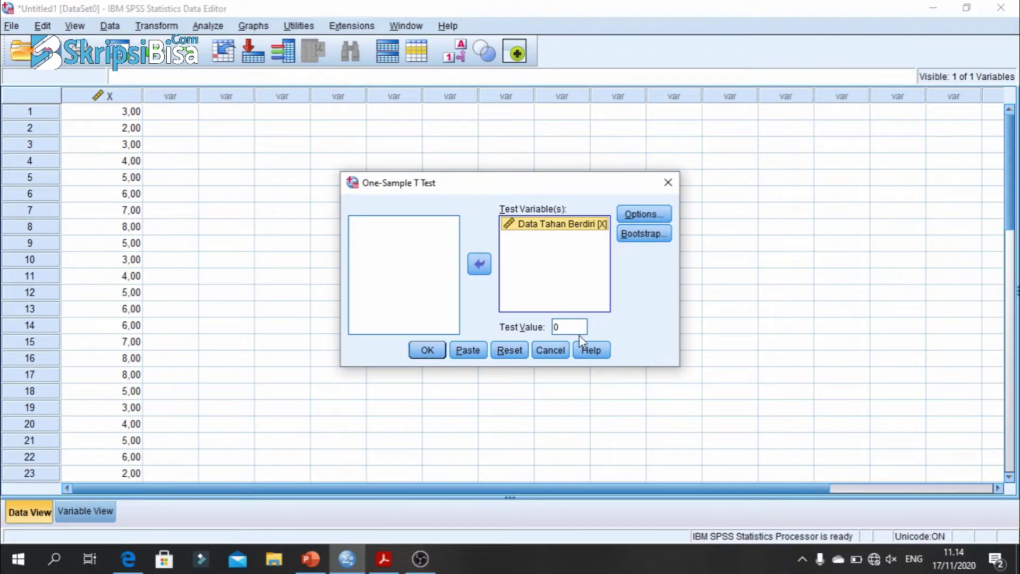
click(558, 327)
drag(559, 326, 541, 330)
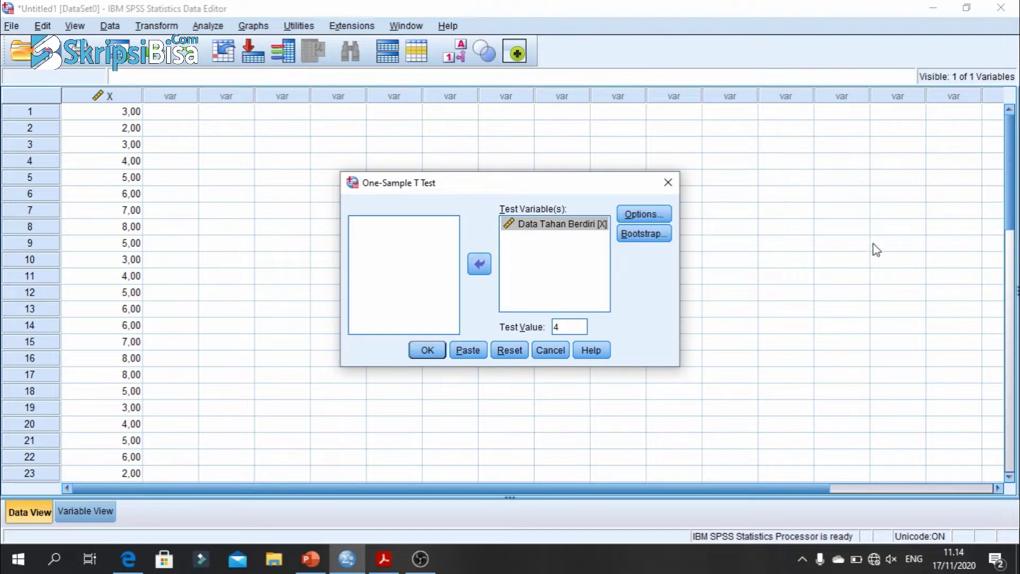
click(440, 353)
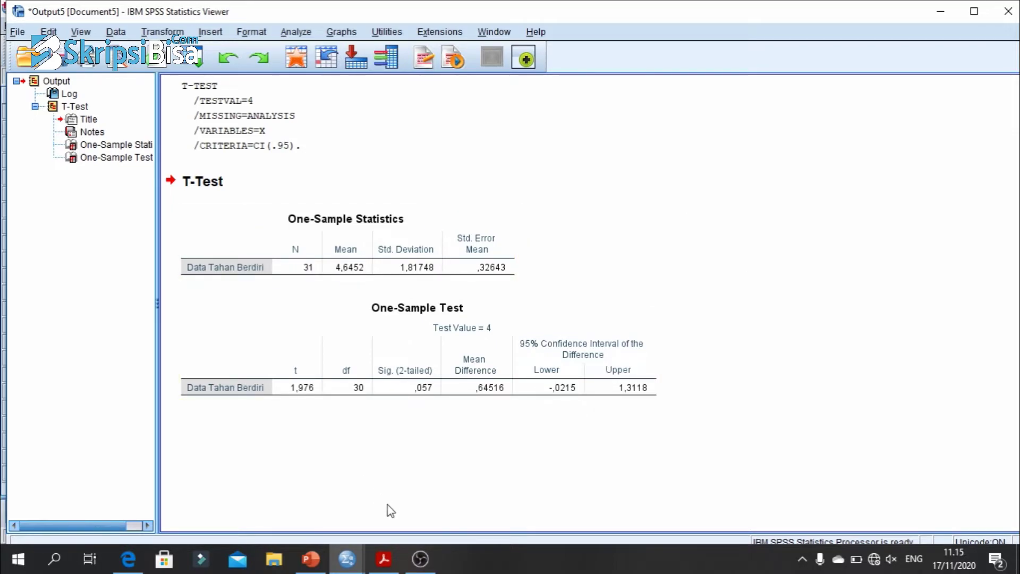
Check the df in the One-Sample Test output and locate the df 30 row in the t-distribution table in Acrobat Reader
click(383, 559)
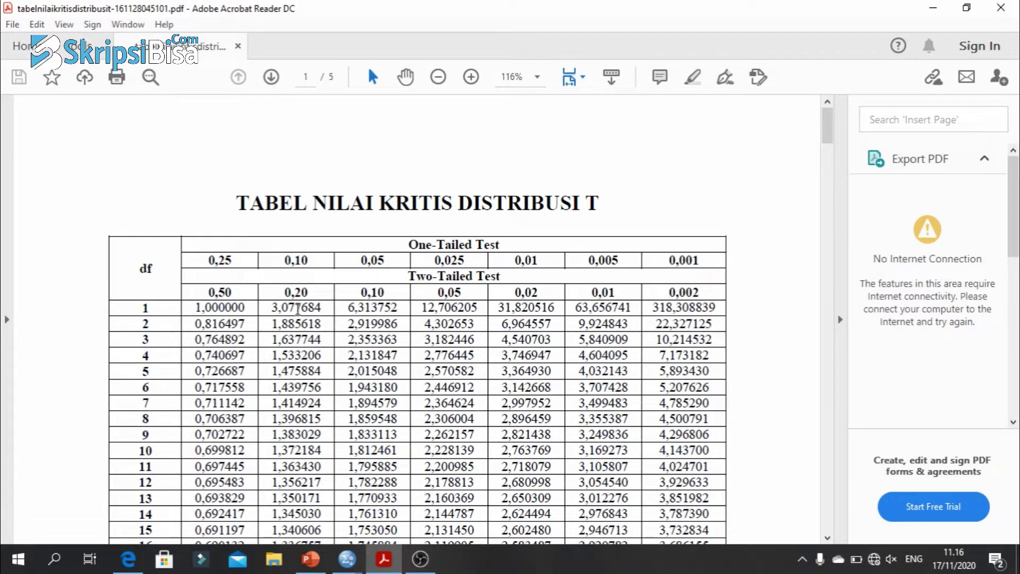
click(347, 559)
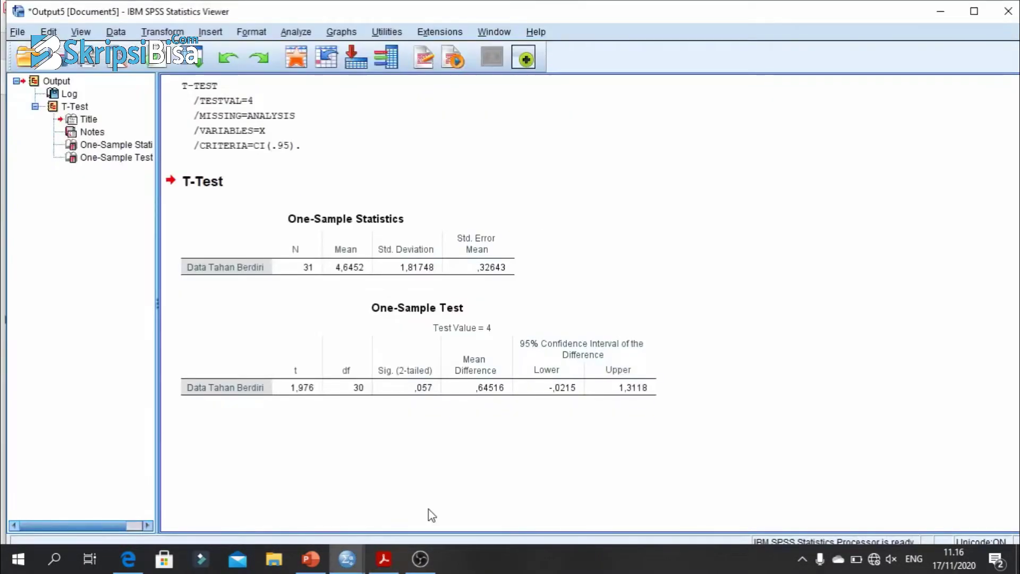
click(358, 388)
key(alt+Tab)
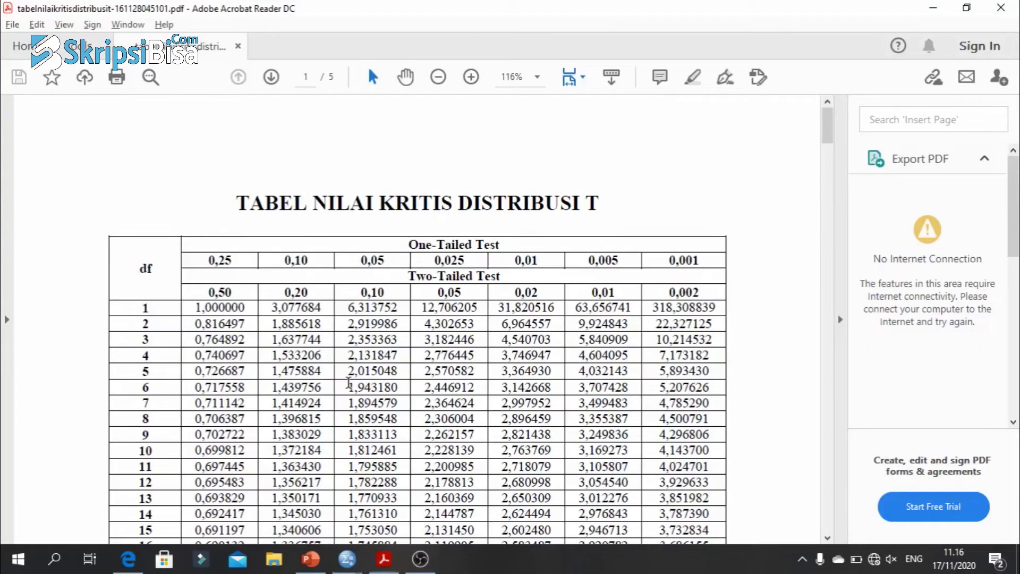
scroll(678, 204, down, 8)
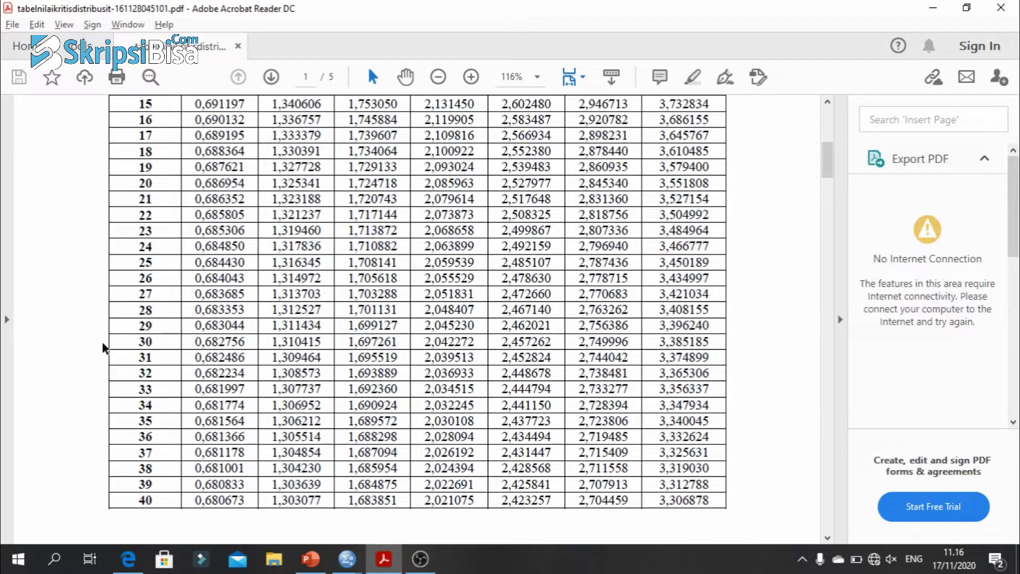
drag(134, 342, 168, 341)
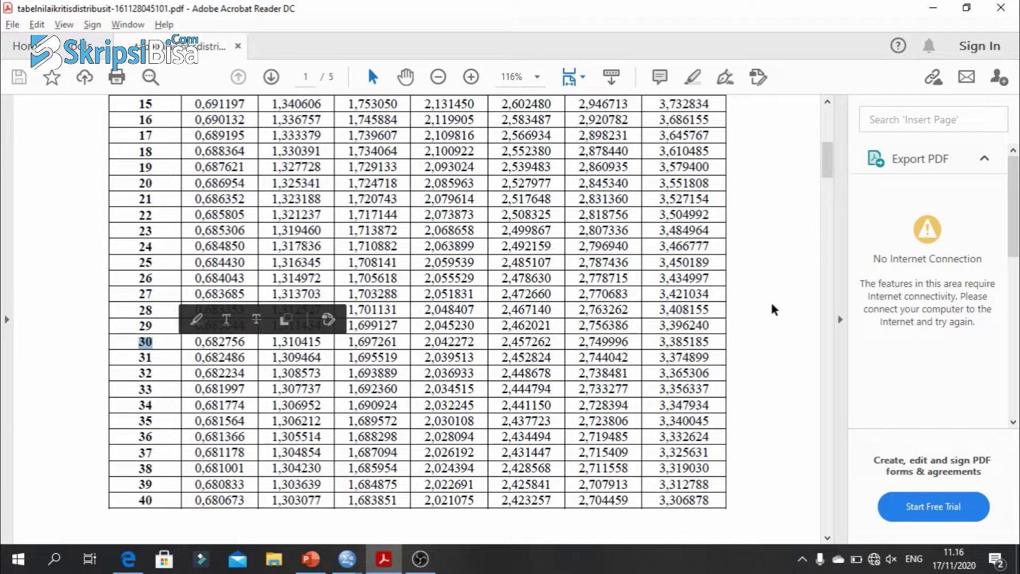
Find the 0,05 significance column under the Two-Tailed Test heading of the t-distribution table
drag(821, 169, 836, 143)
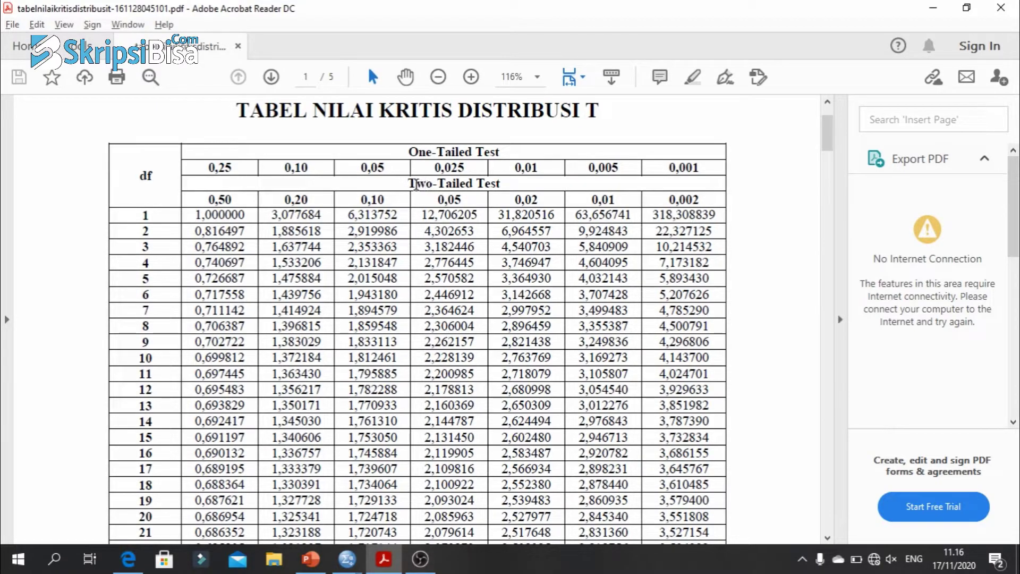
drag(408, 185, 503, 190)
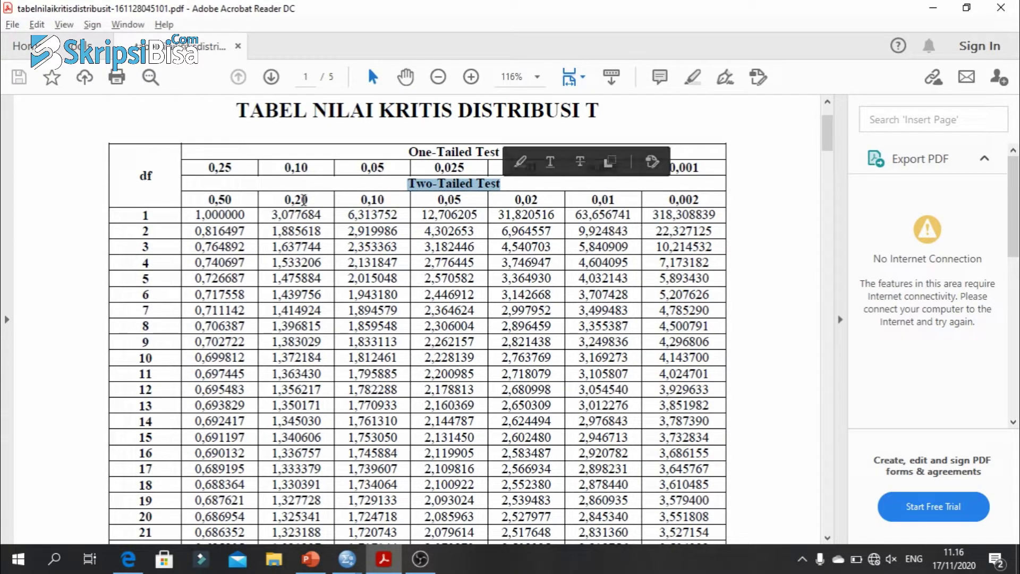
mouse_move(187, 209)
mouse_down()
mouse_move(701, 197)
mouse_move(220, 201)
mouse_move(196, 192)
mouse_up()
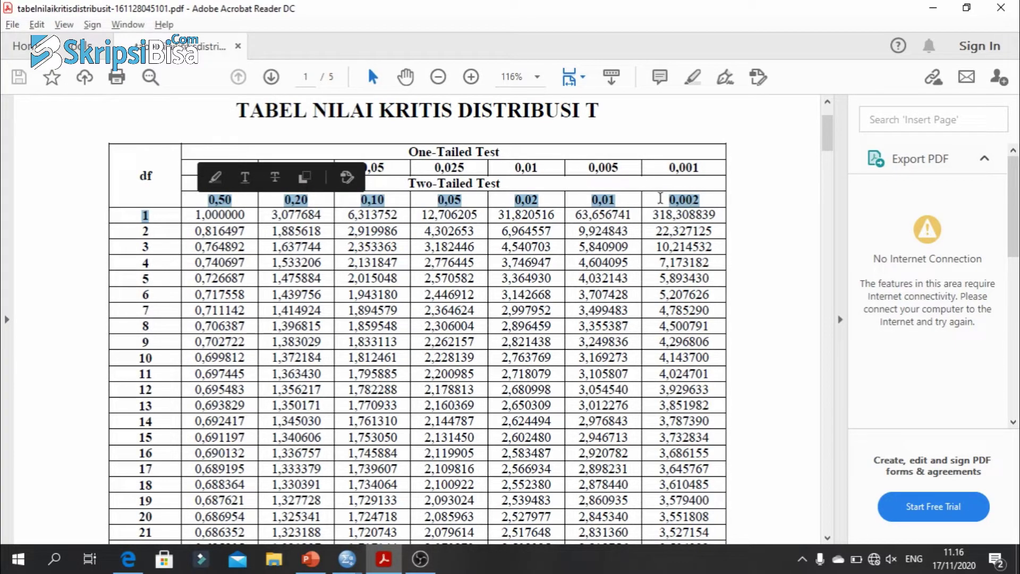
click(769, 197)
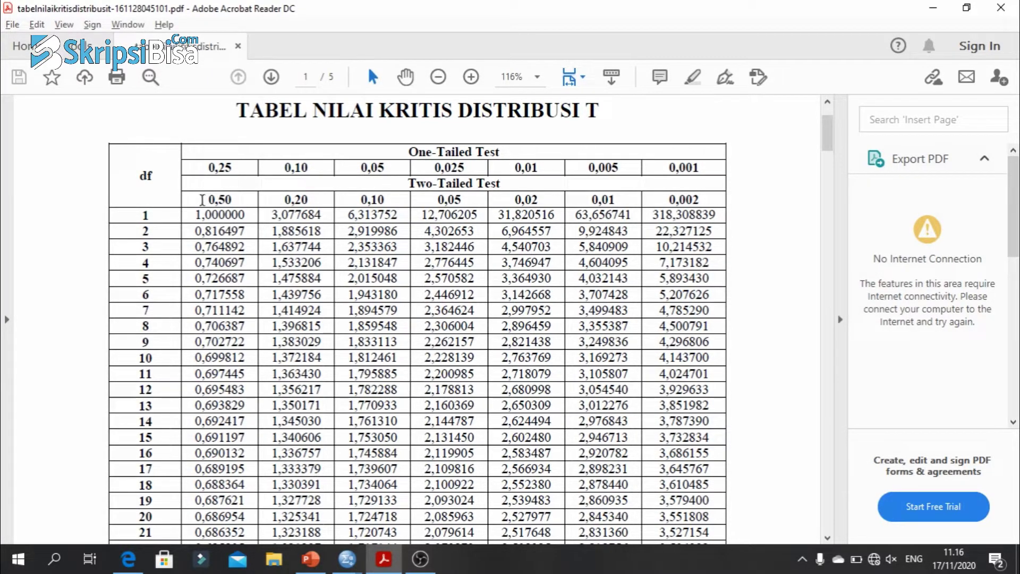
drag(207, 200, 227, 201)
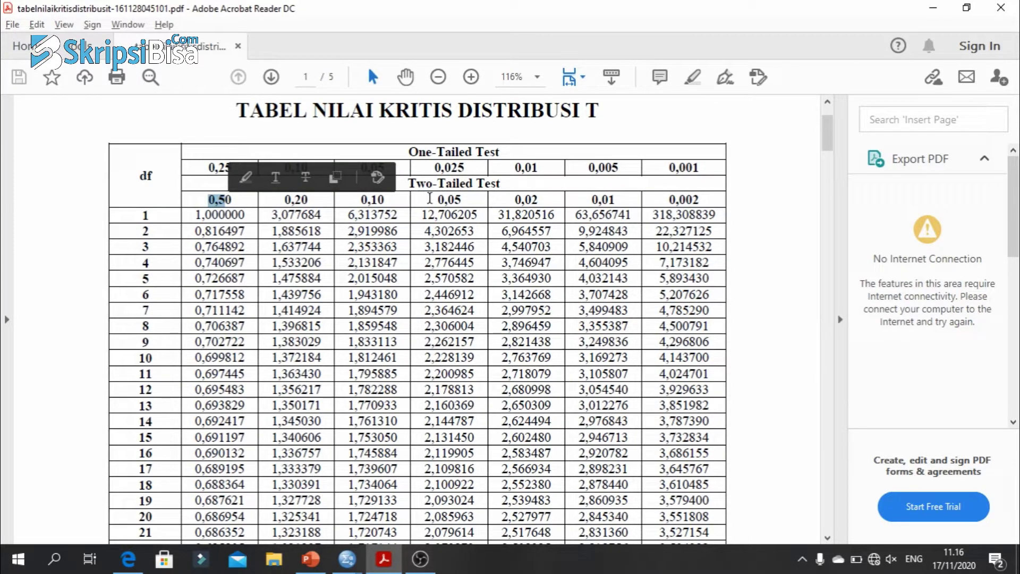
drag(434, 200, 463, 198)
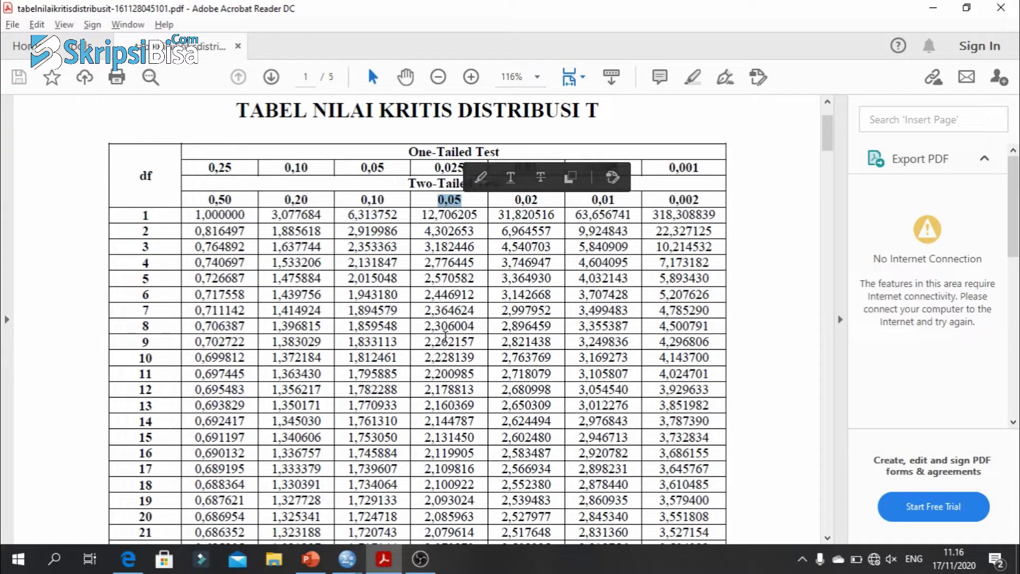
Look up and select the critical t value where the df 30 row meets the two-tailed 0,05 column
scroll(459, 321, down, 3)
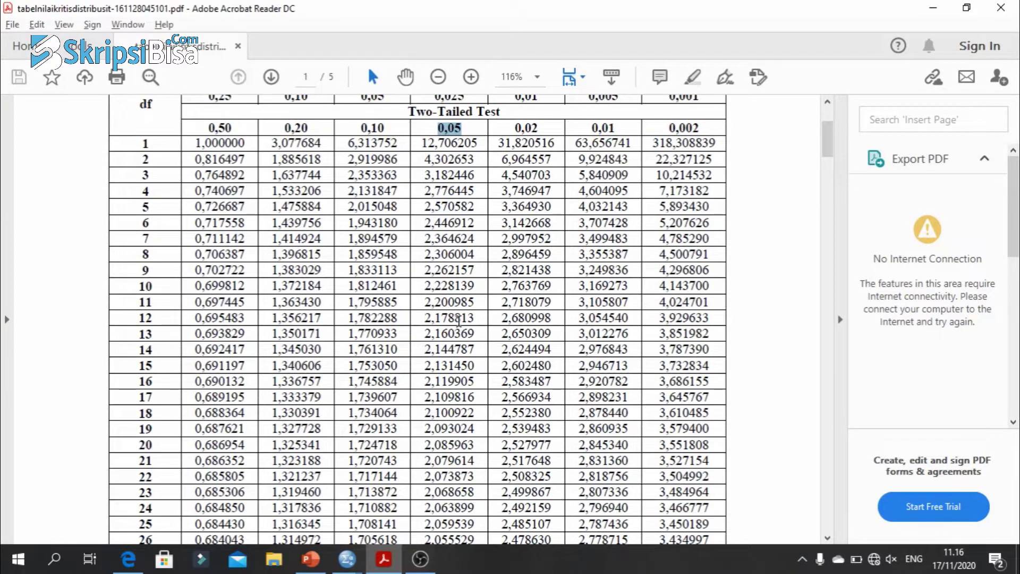
scroll(459, 321, down, 1)
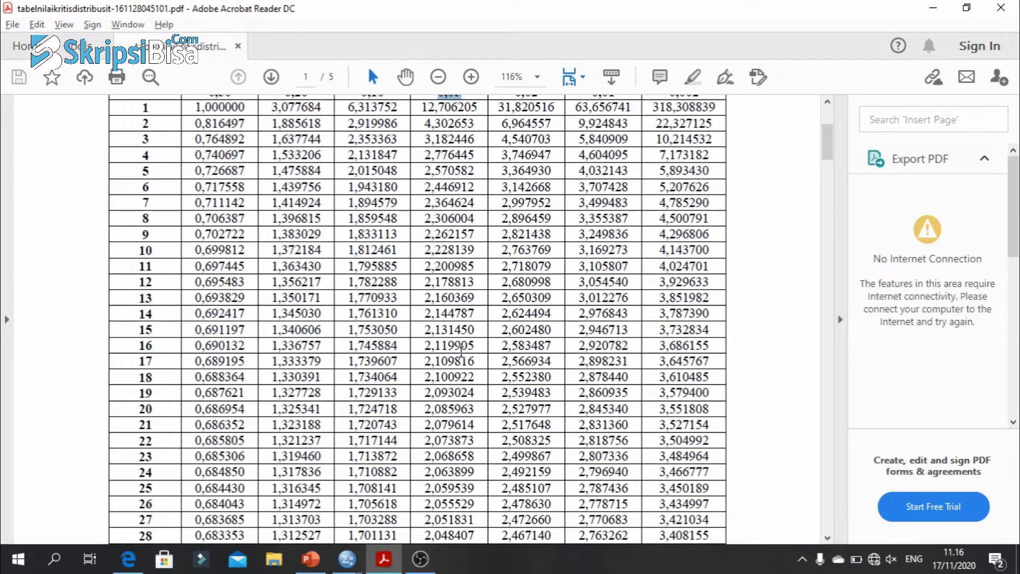
scroll(460, 345, down, 3)
scroll(456, 341, down, 1)
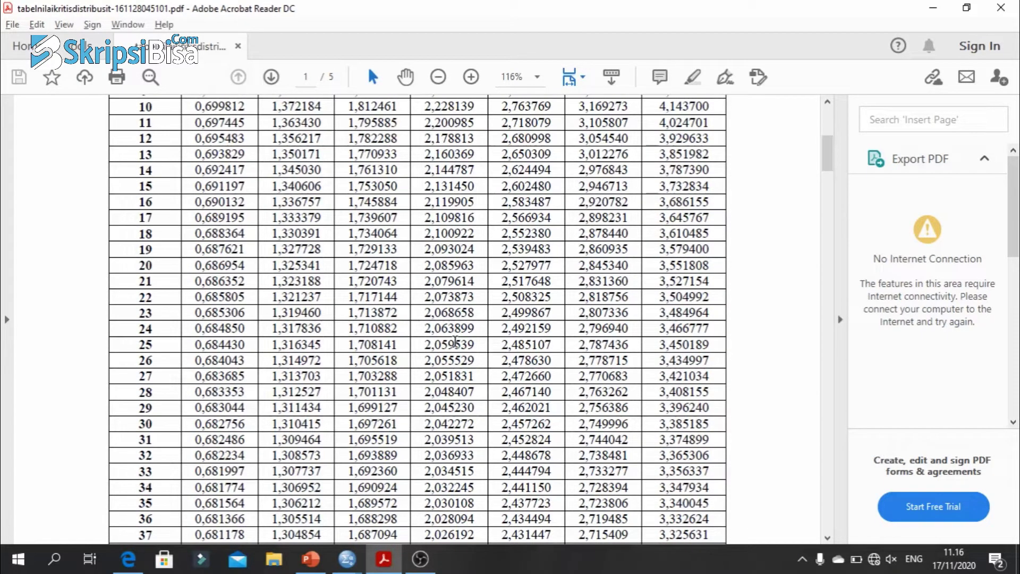
scroll(455, 340, down, 2)
scroll(455, 342, up, 1)
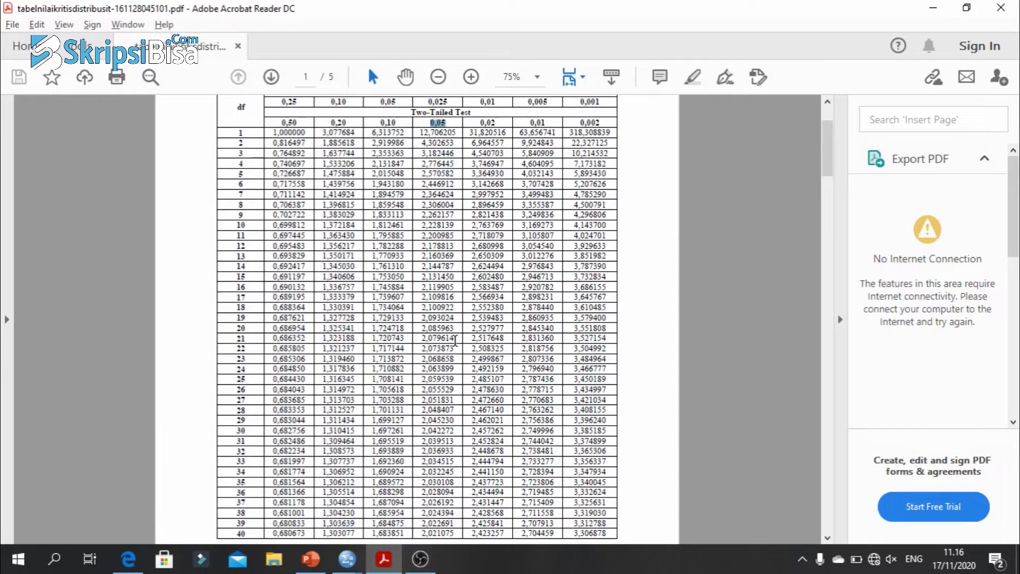
click(259, 433)
drag(431, 126, 441, 196)
click(441, 195)
drag(424, 430, 461, 433)
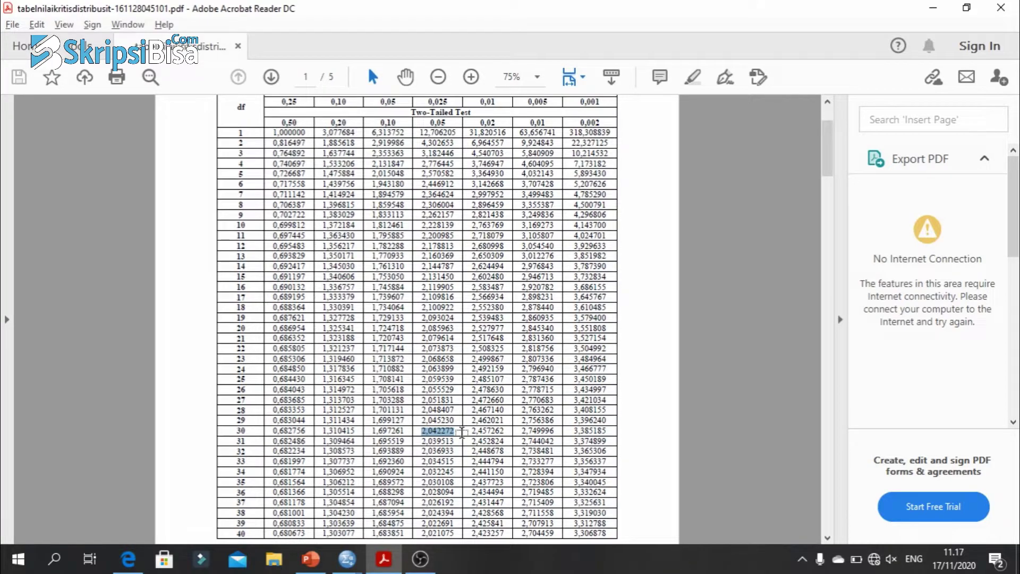
Compare the t value in the SPSS One-Sample Test output with the selected critical value in the PDF table
key(alt+Tab)
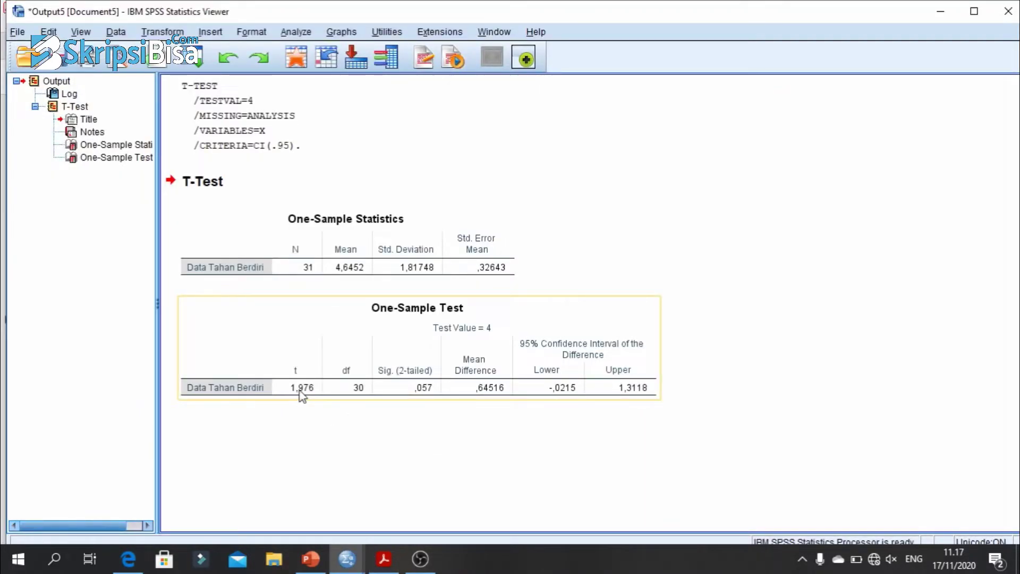
key(alt+Tab)
key(alt+Tab)
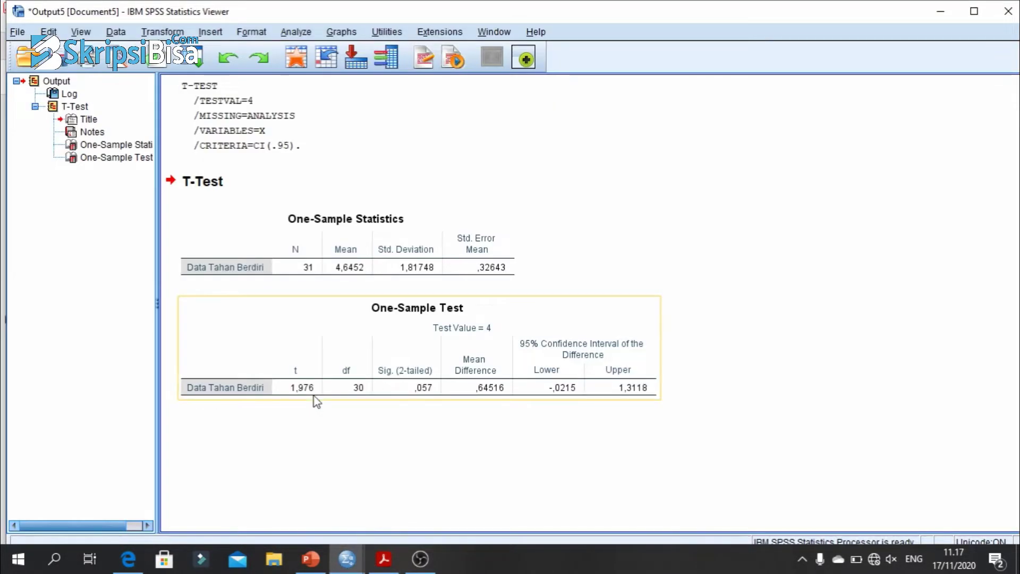
Switch to the PowerPoint presentation and show slide 5 with the two-tailed test criteria (Uji Dua Pihak)
key(alt+Tab)
key(alt+Tab)
key(alt+Tab)
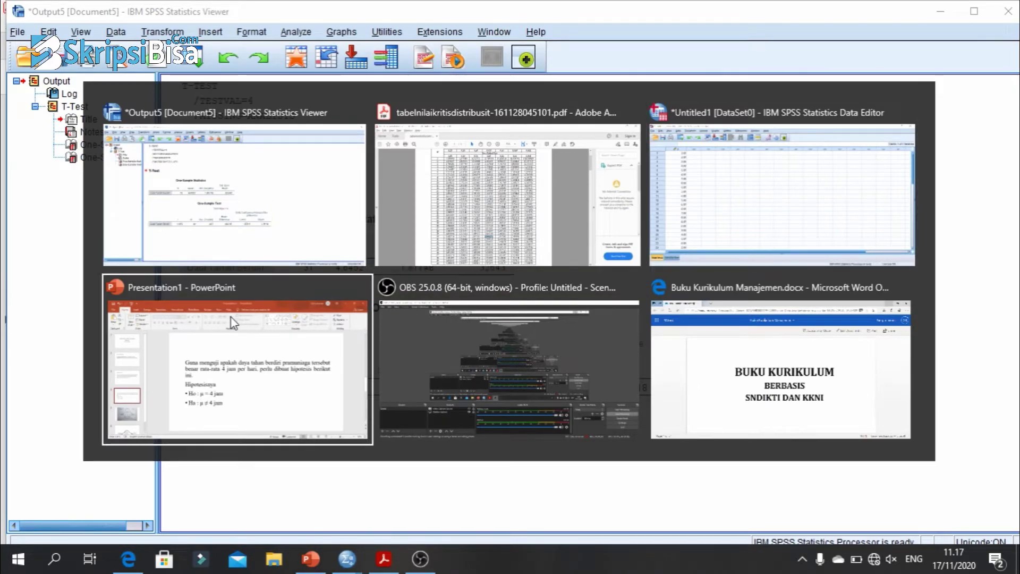
click(62, 438)
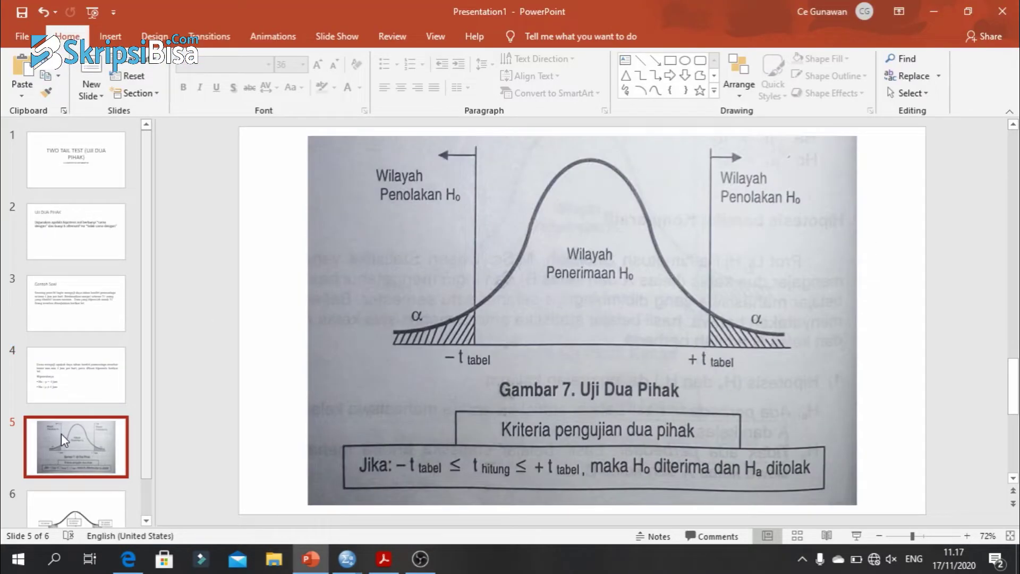